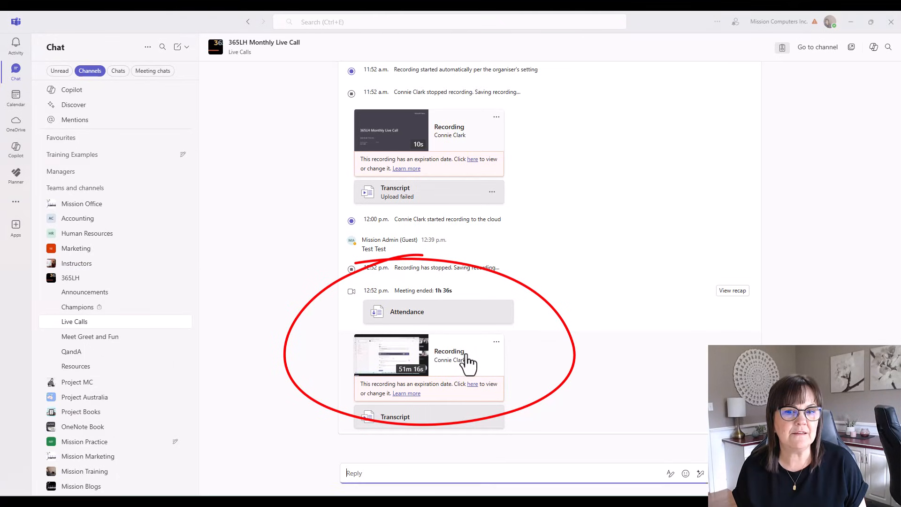
Step: Preview the meeting recording briefly, then open the 365LH Monthly Live Call recap with its AI notes
click(468, 363)
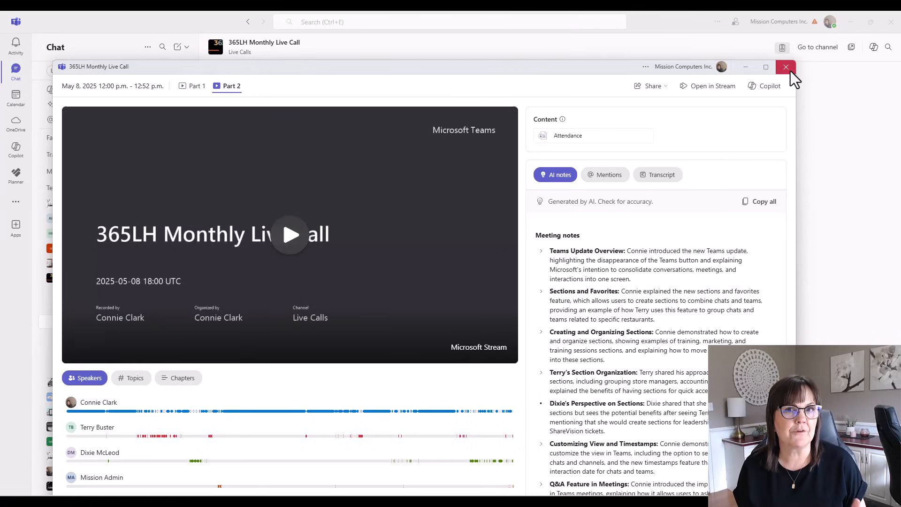
click(790, 72)
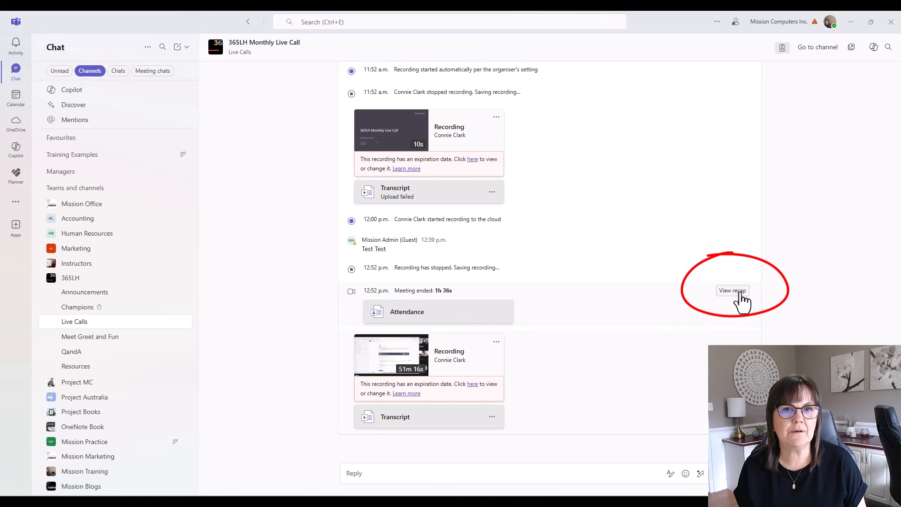
click(739, 292)
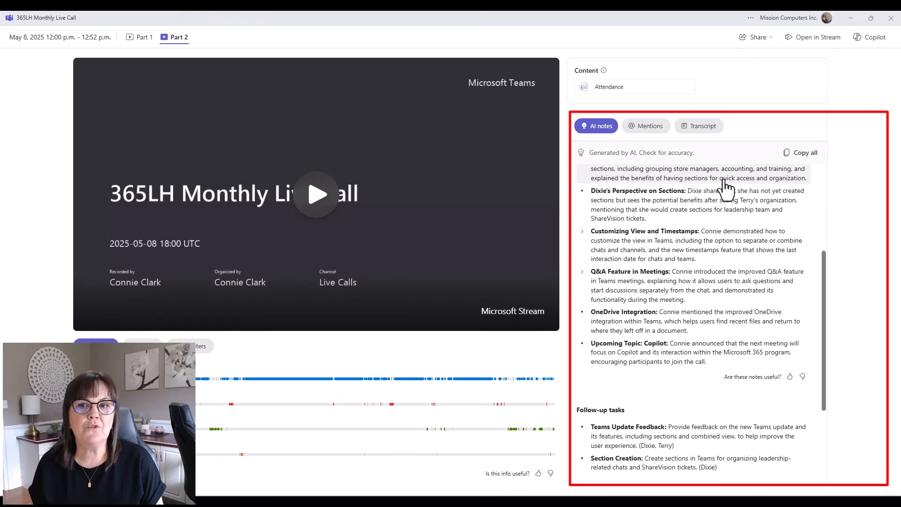
scroll(768, 308, up, 2)
scroll(771, 253, up, 3)
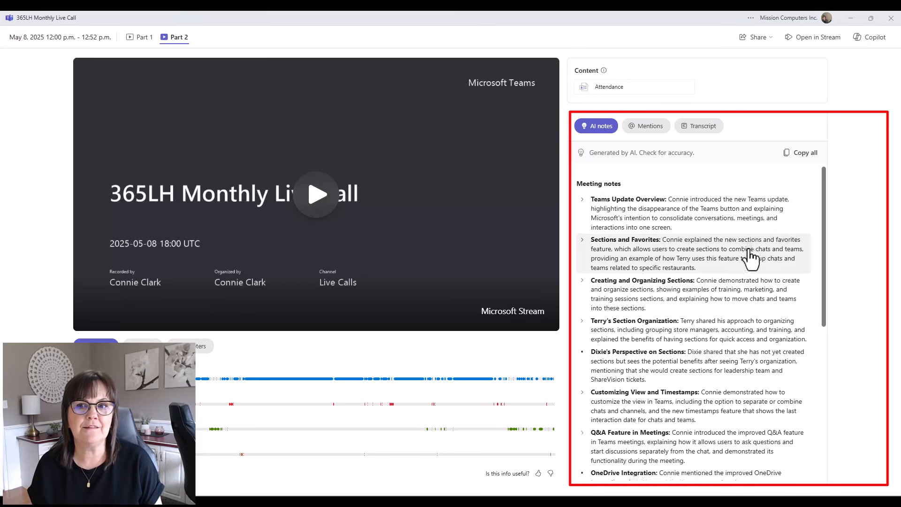
scroll(747, 275, down, 5)
scroll(744, 286, down, 1)
scroll(692, 336, down, 1)
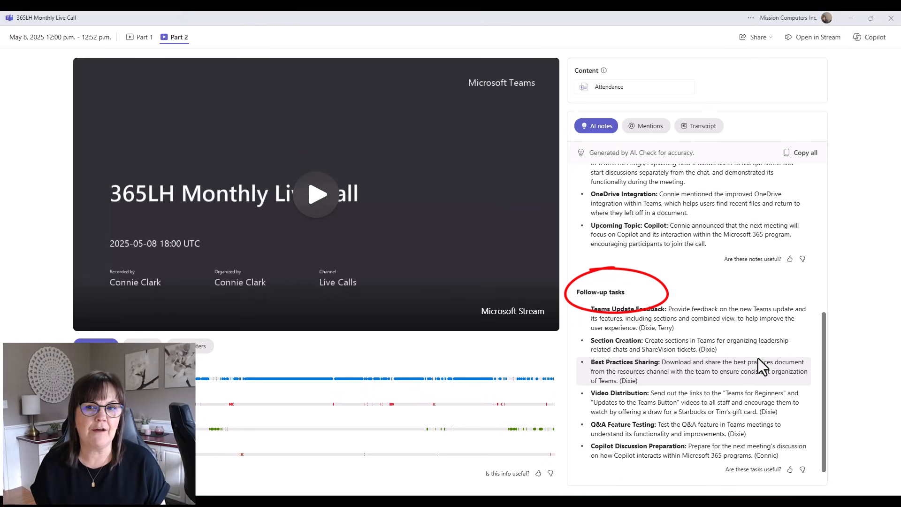
scroll(711, 317, up, 4)
scroll(734, 262, up, 1)
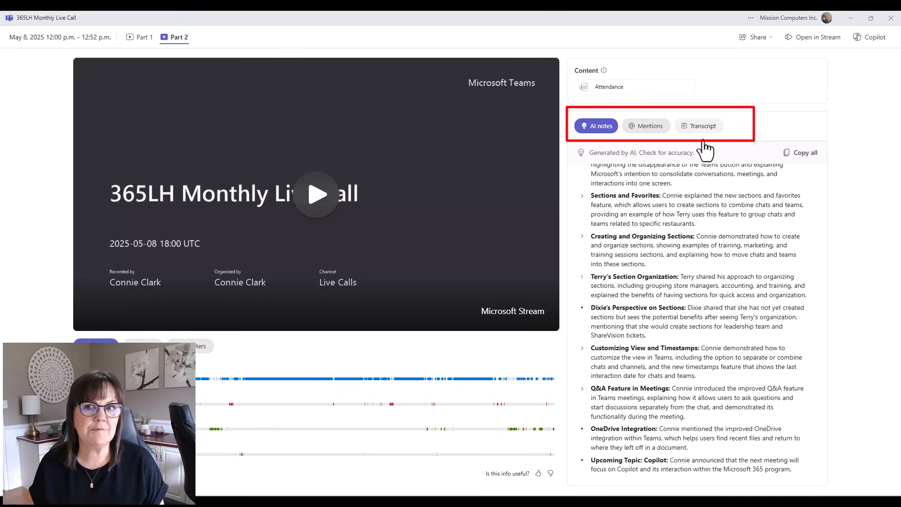
Step: Search the transcript for 'navigation' and cue the recording to its single matching line
click(700, 127)
scroll(672, 356, down, 2)
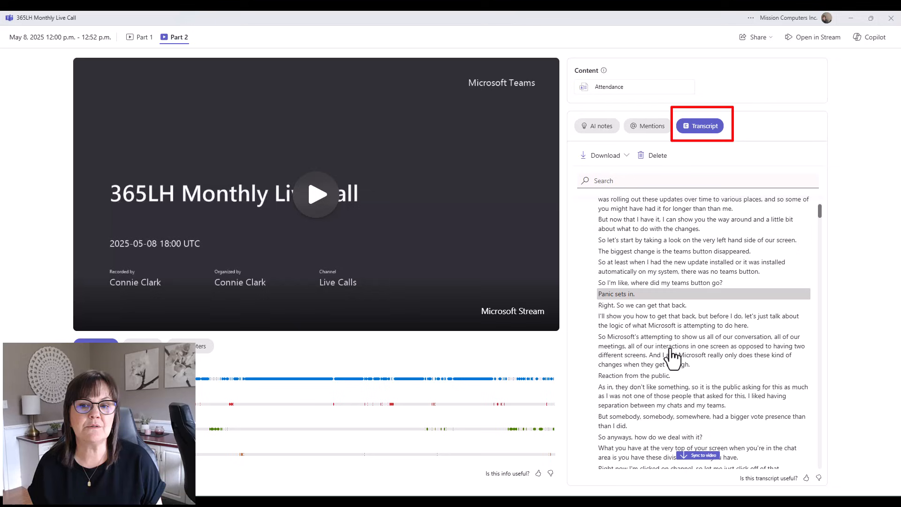
click(673, 349)
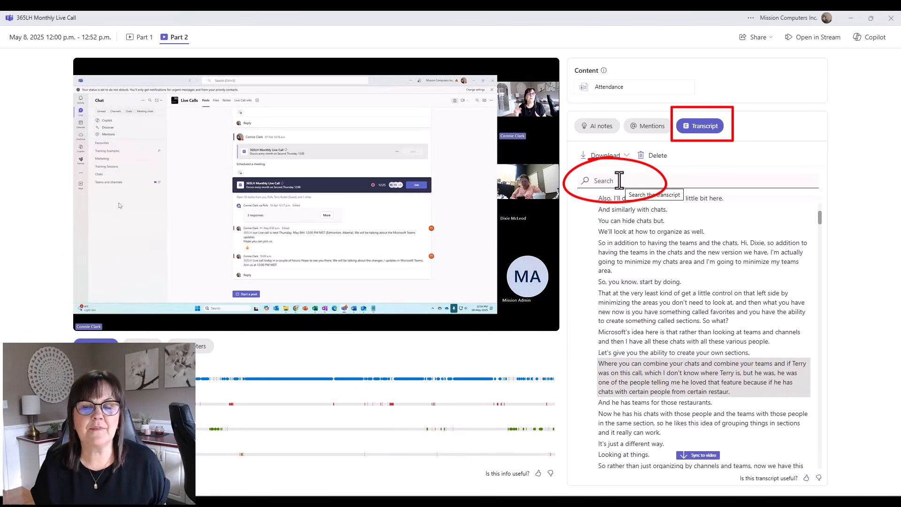
click(626, 183)
text(nav)
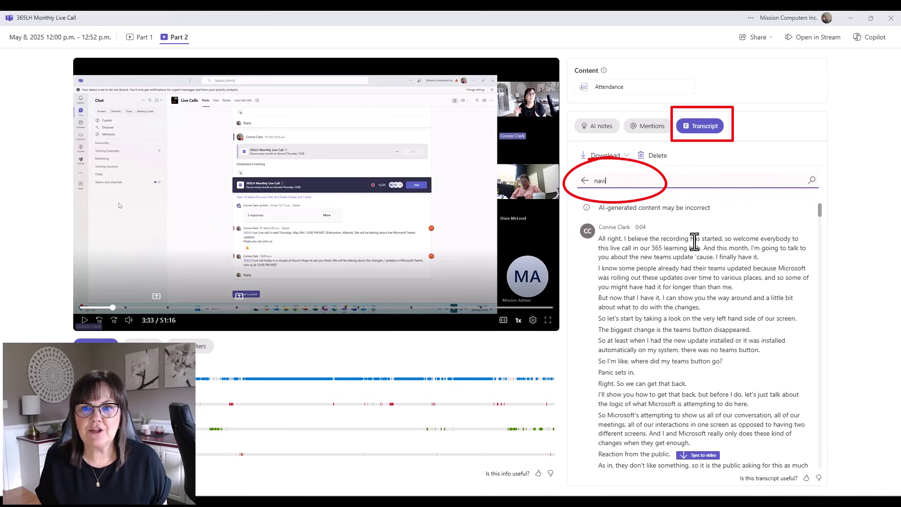
text(igation)
key(Return)
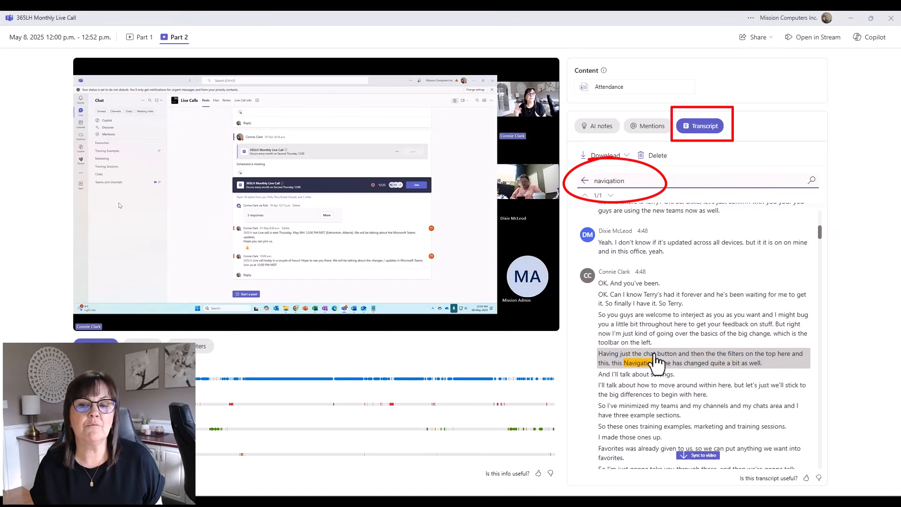
click(667, 366)
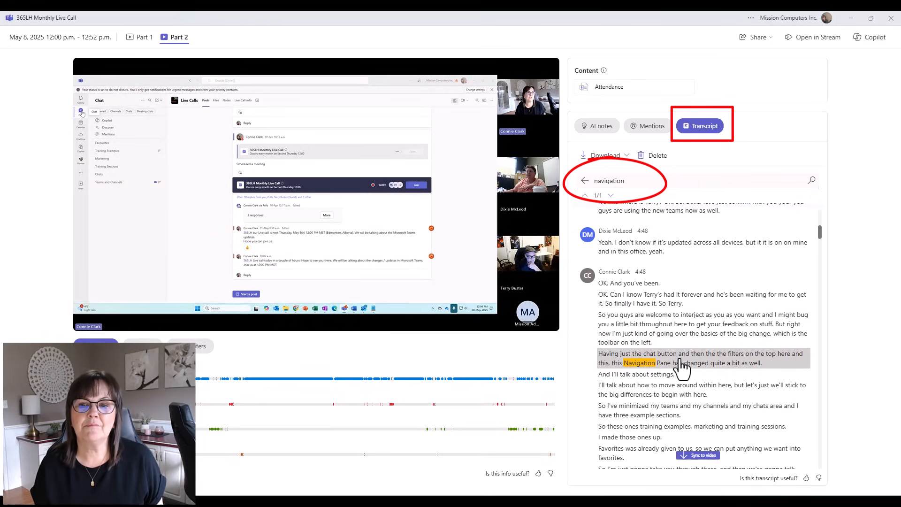
Step: Review the transcript download format options without downloading
click(613, 155)
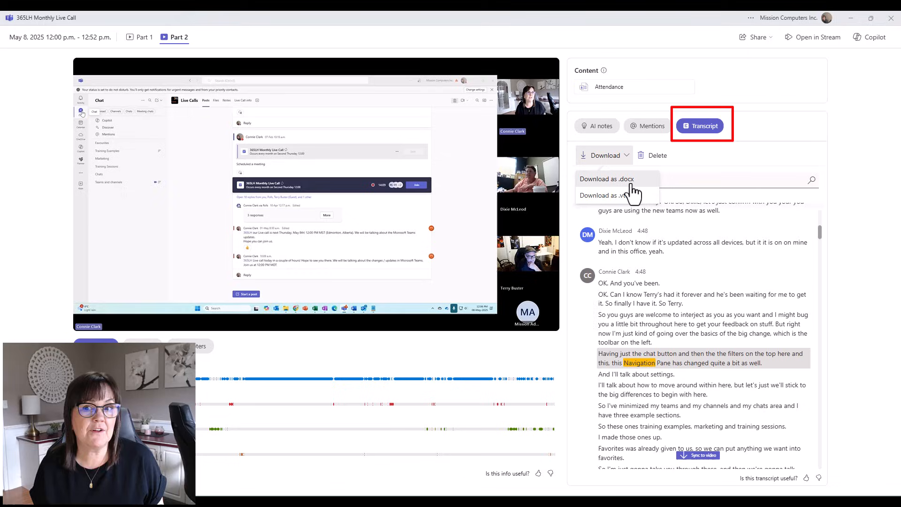
click(625, 157)
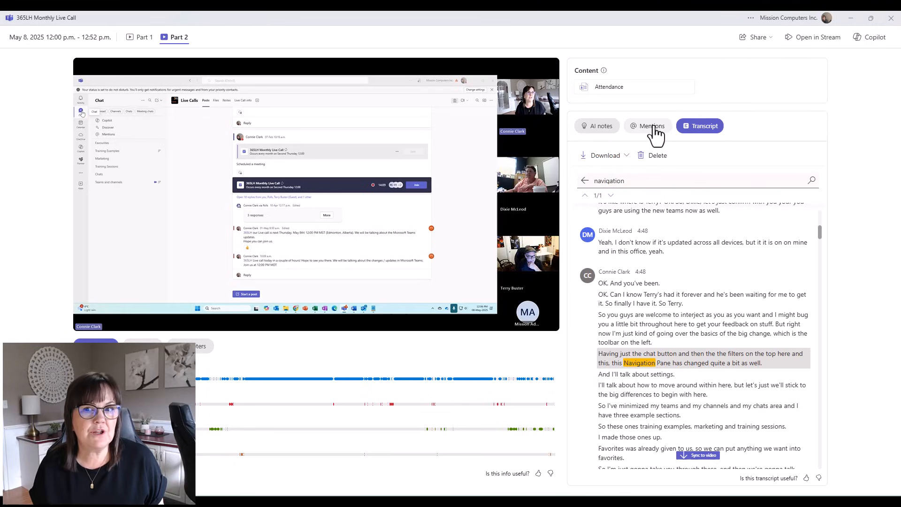
Step: Check the Mentions view (none found) and return to the AI meeting notes
click(657, 134)
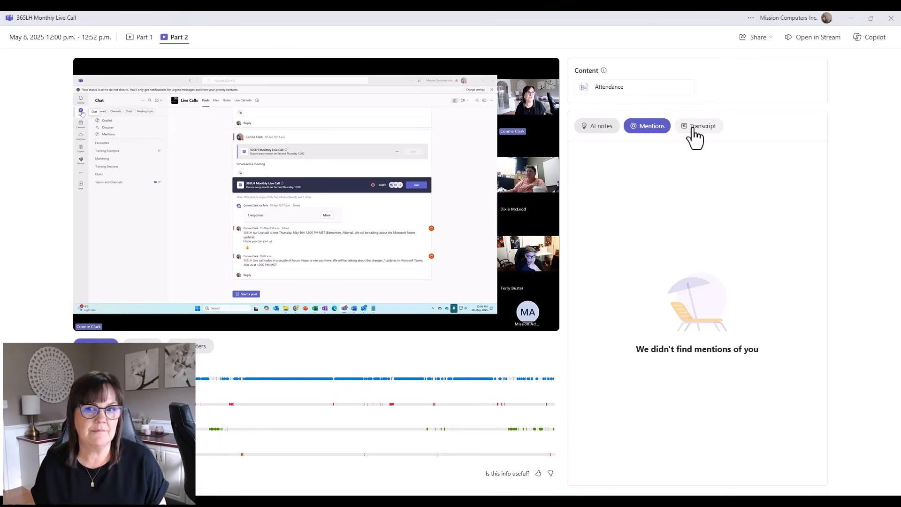
click(597, 126)
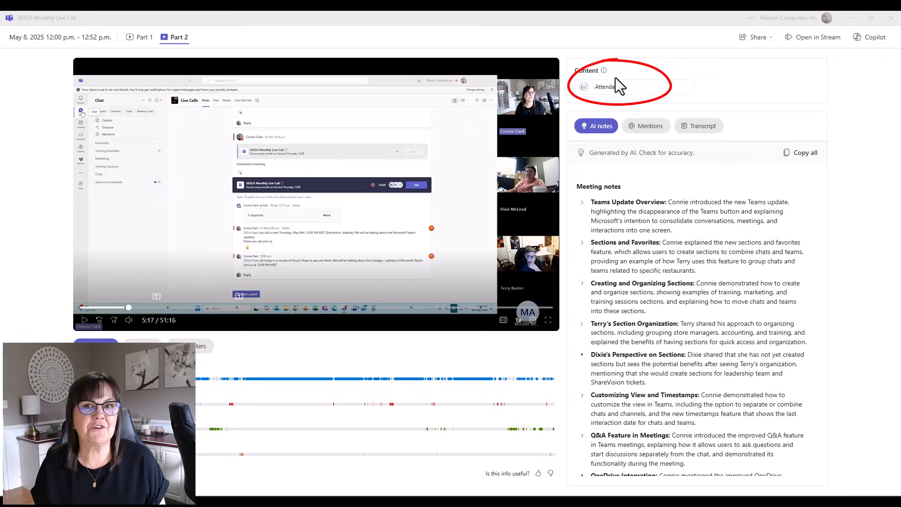
click(643, 95)
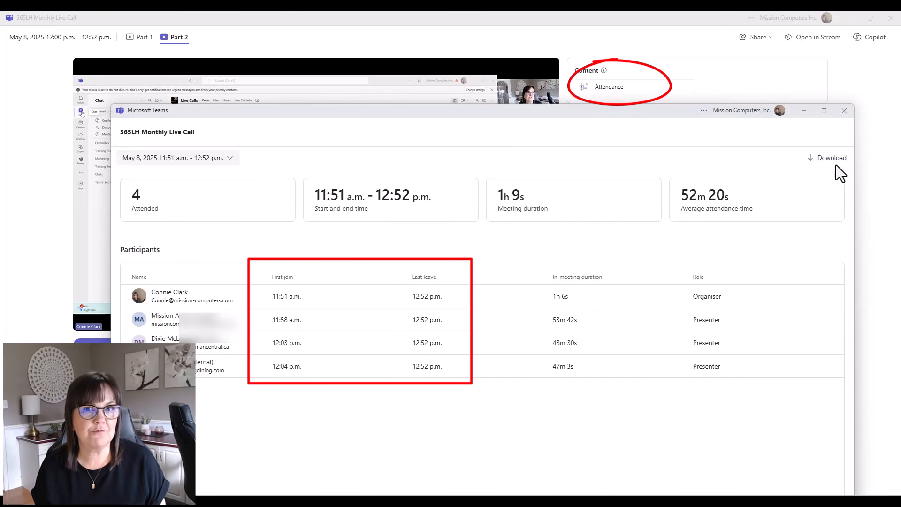
click(844, 110)
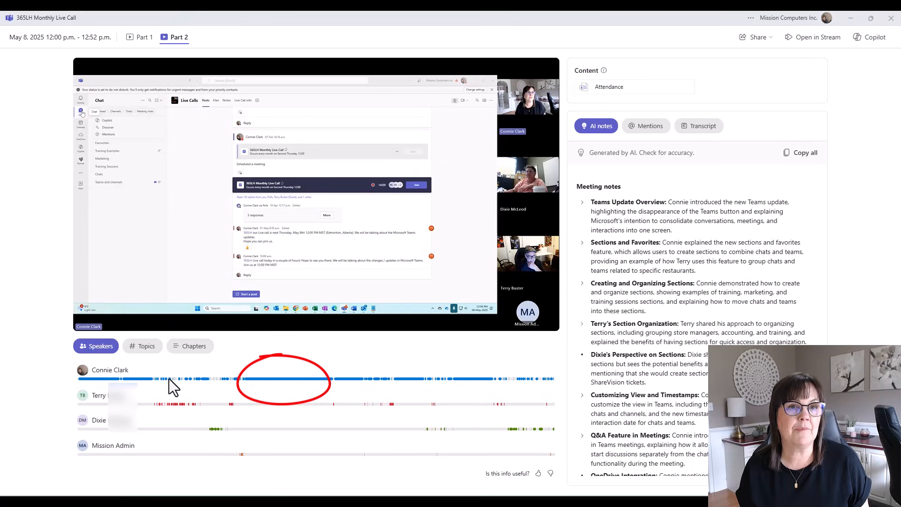
Step: Jump playback to speaking moments of Connie, Terry and Dixie from their timelines
click(248, 382)
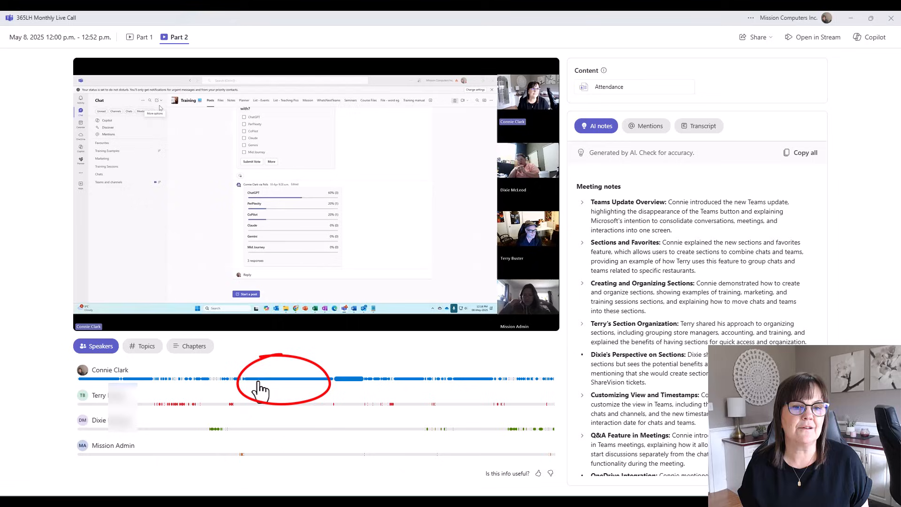
click(231, 406)
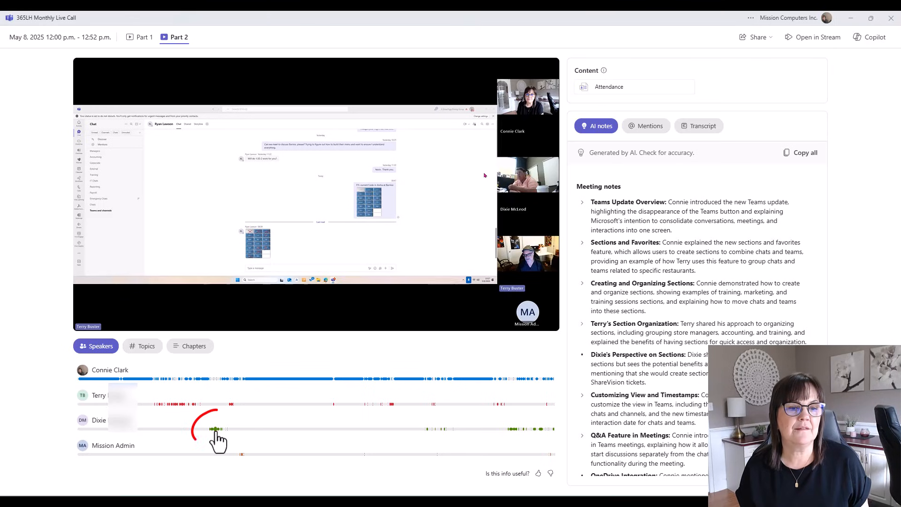
click(412, 381)
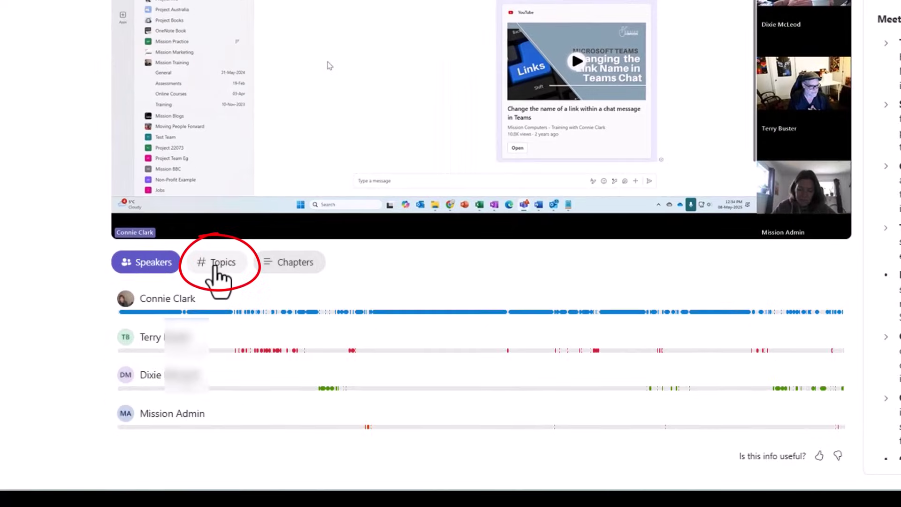
Step: Cue the recording to the online chats structure topic, then 'Meeting Enhancements and Q&A Features'
click(145, 347)
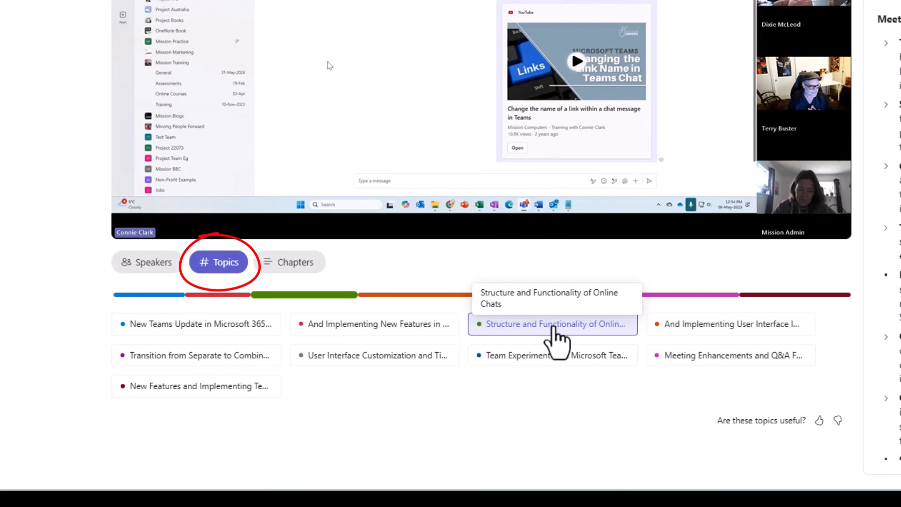
click(556, 338)
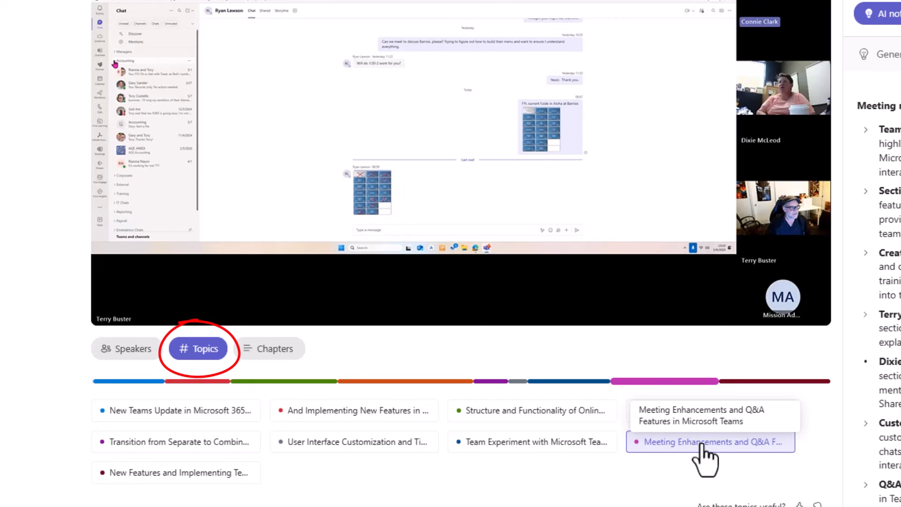
click(702, 443)
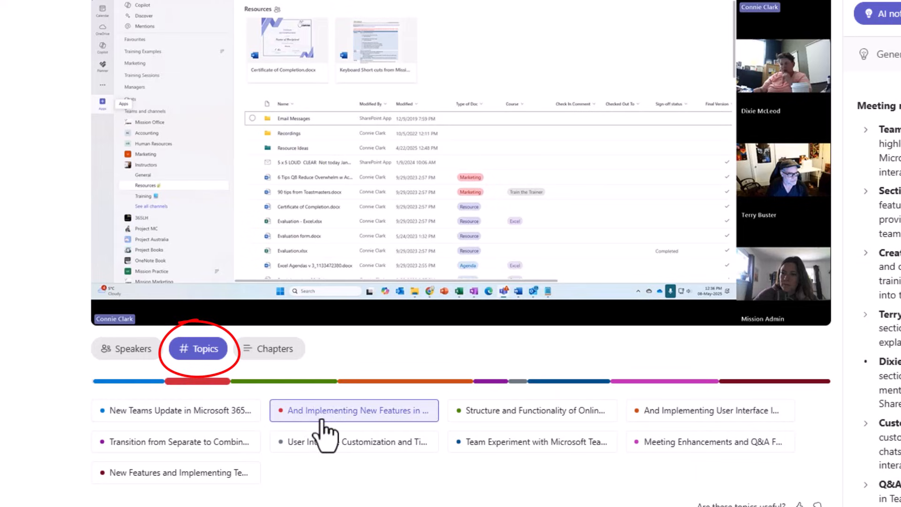
Step: Cue the recording to the 'Transition from Separate to…' chapter starting at 26:28
click(279, 355)
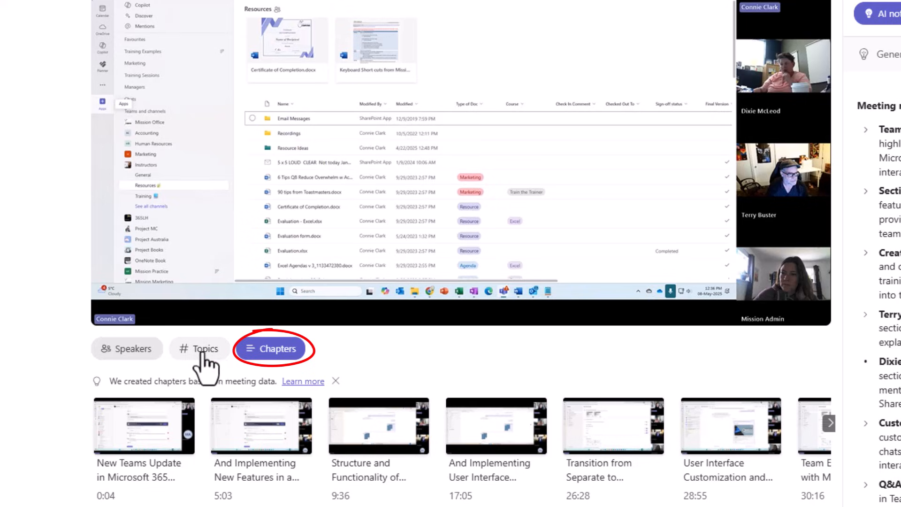
click(629, 440)
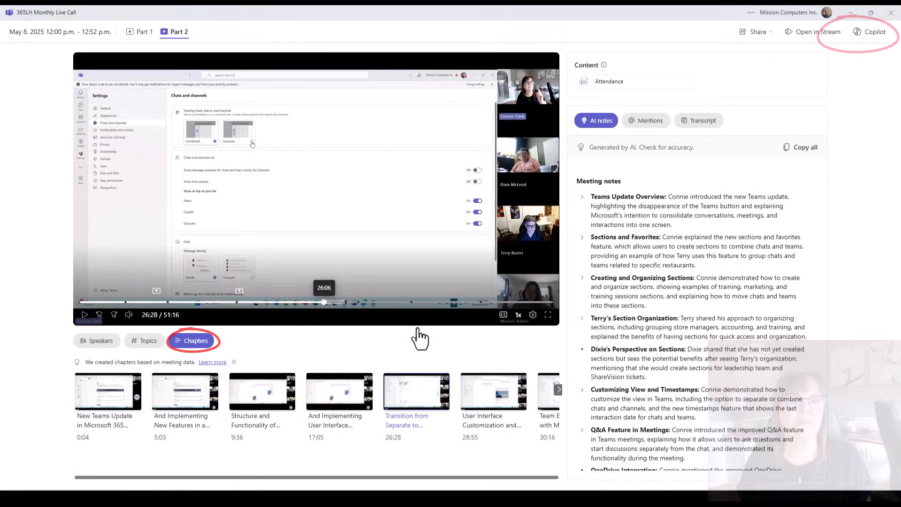
Step: Bring up Copilot chat for this meeting with its full list of suggested prompts
click(870, 35)
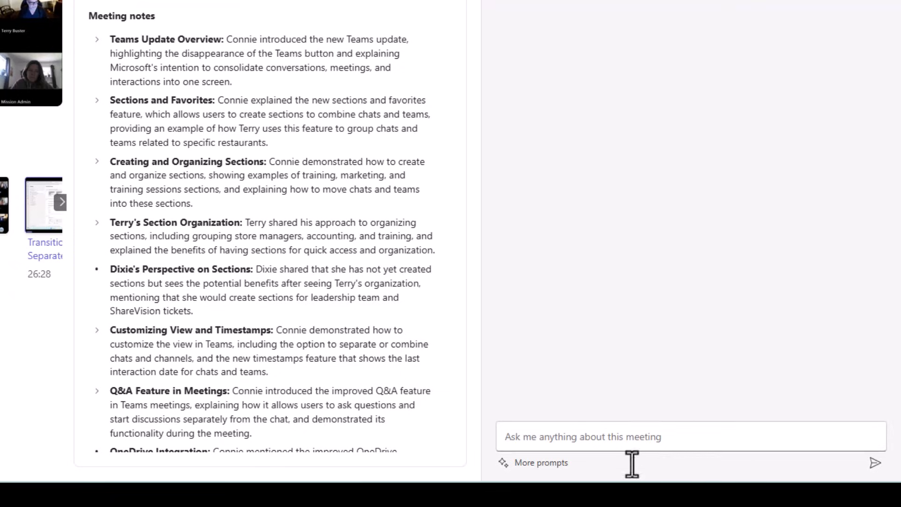
click(546, 463)
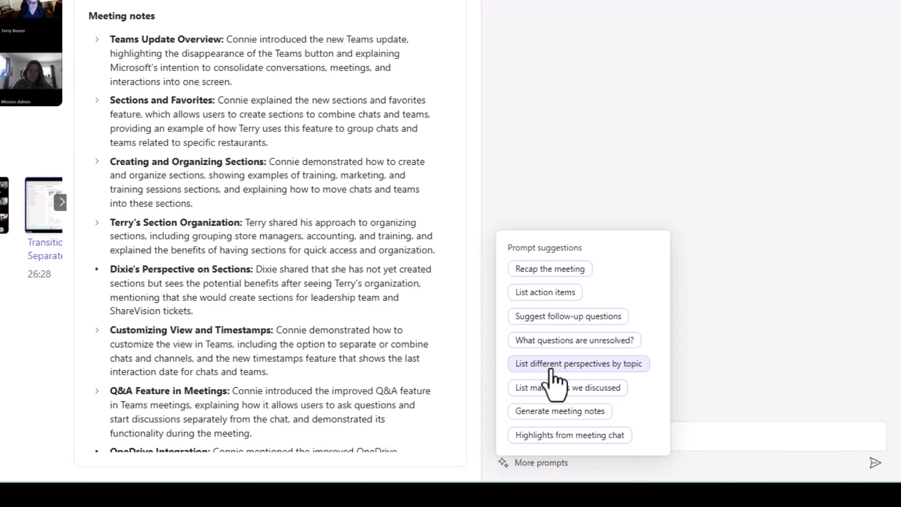
Step: Have Copilot list perspectives by topic, summarize Connie's Teams update points and her section-creation demo
click(602, 365)
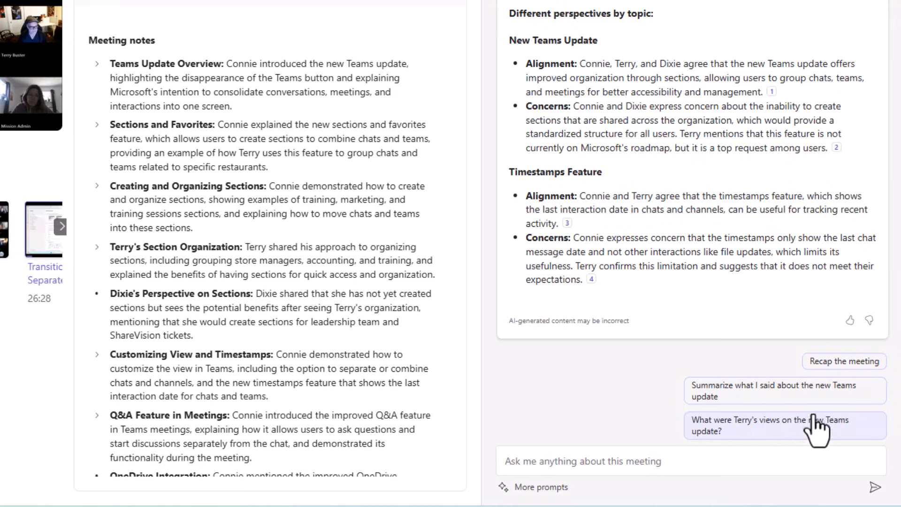
click(778, 395)
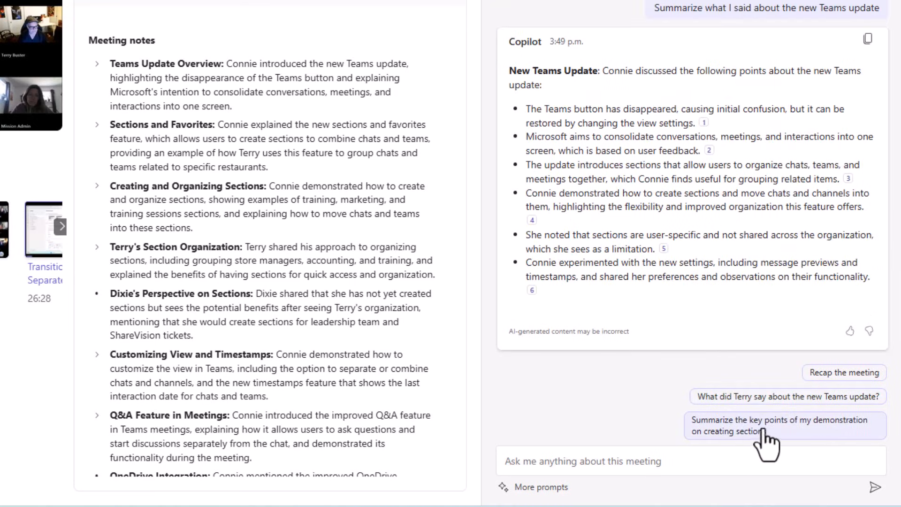
click(787, 429)
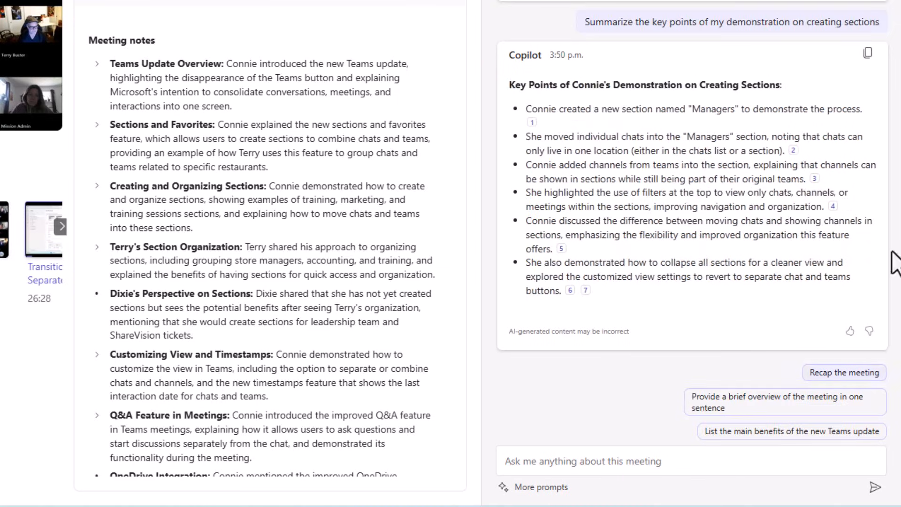